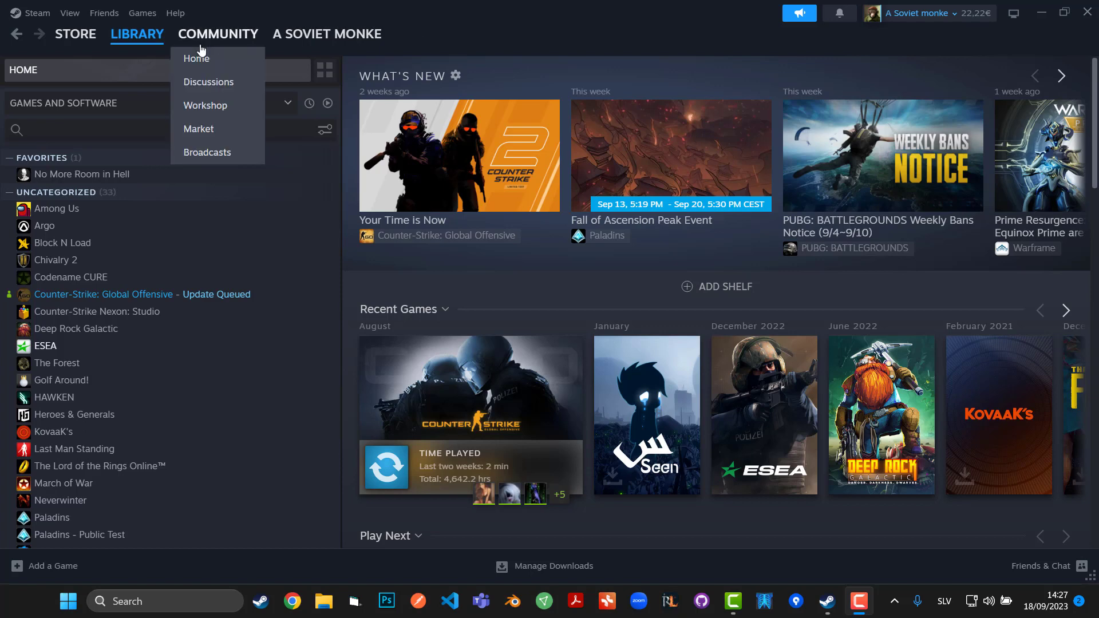
Open the shortcut menu for Counter-Strike: Global Offensive in the Library list.
mouse_move(143, 40)
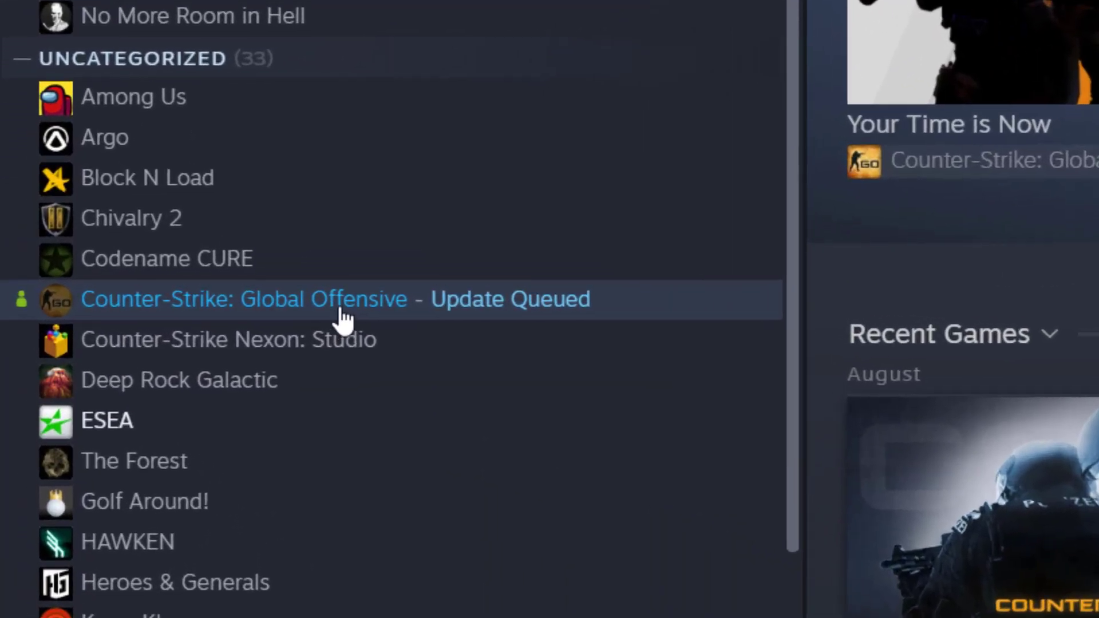
right_click(145, 301)
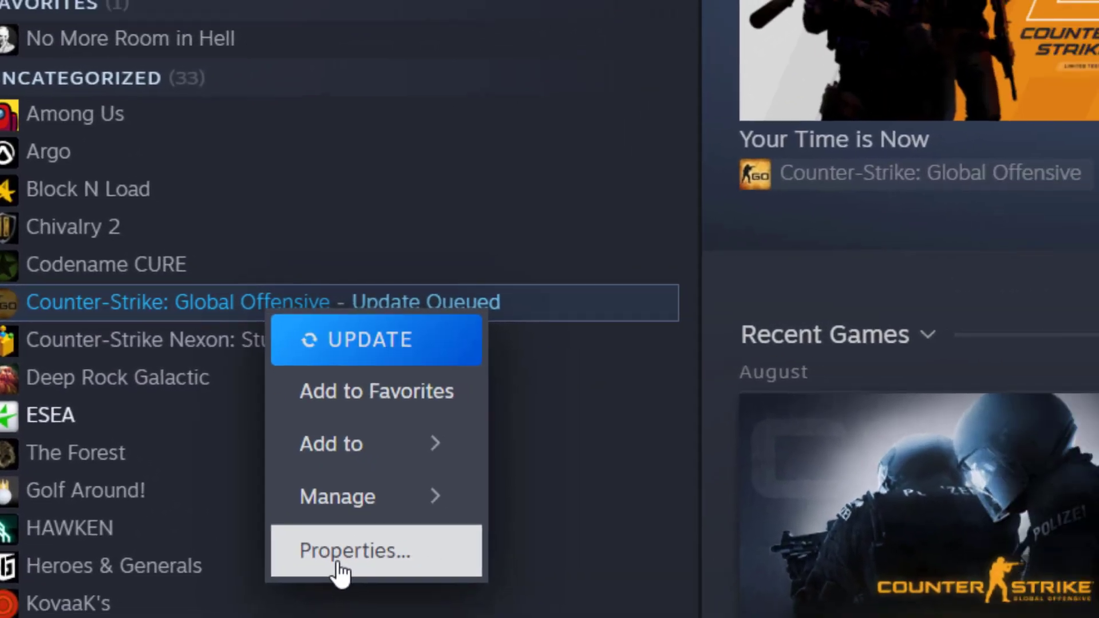
left_click(417, 570)
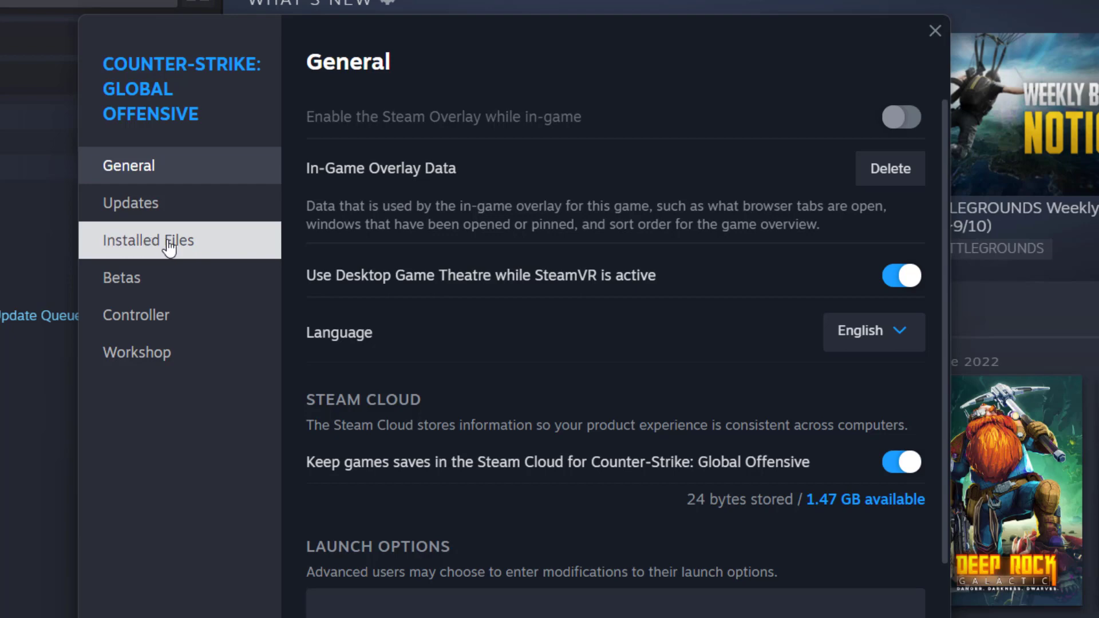
left_click(192, 246)
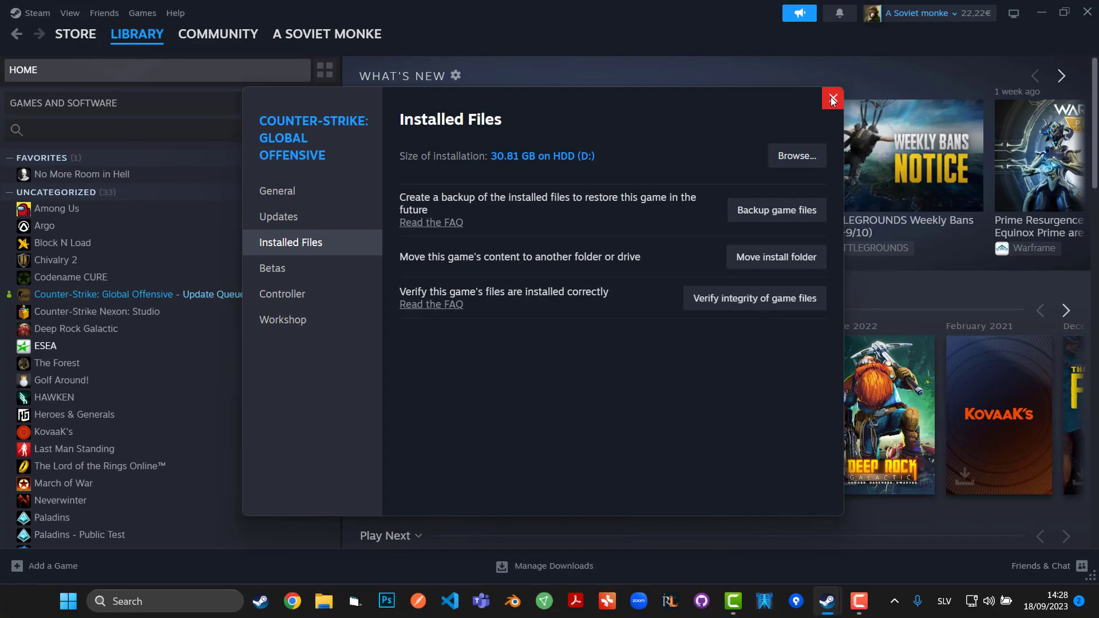
left_click(831, 98)
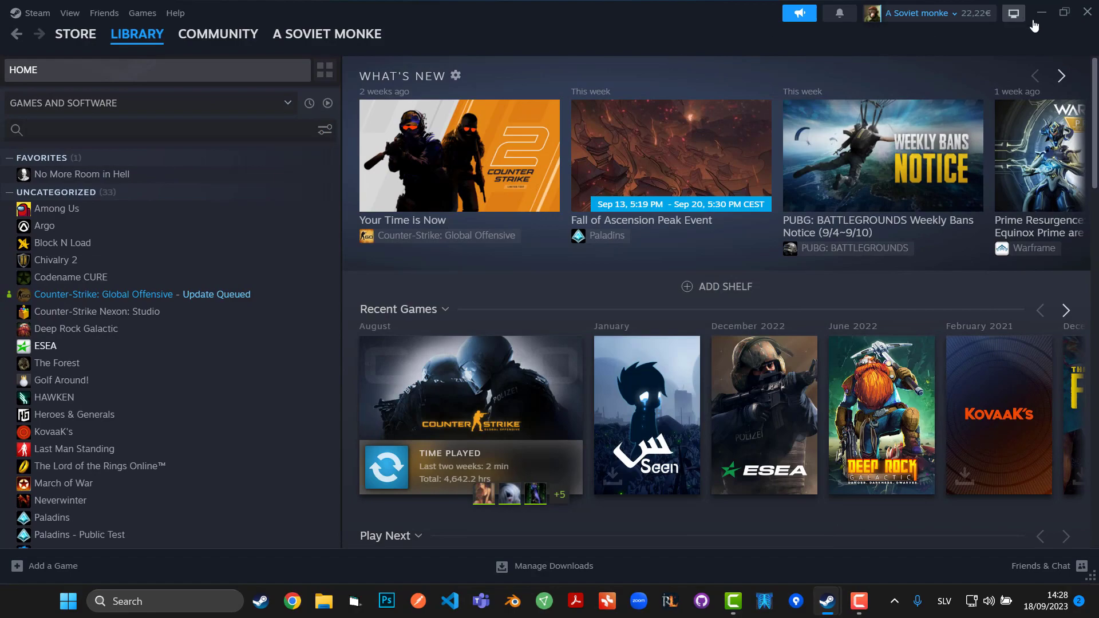
Close Steam and its free-weekend promo, then run %ProgramFiles(x86)% from the Run dialog.
left_click(1086, 12)
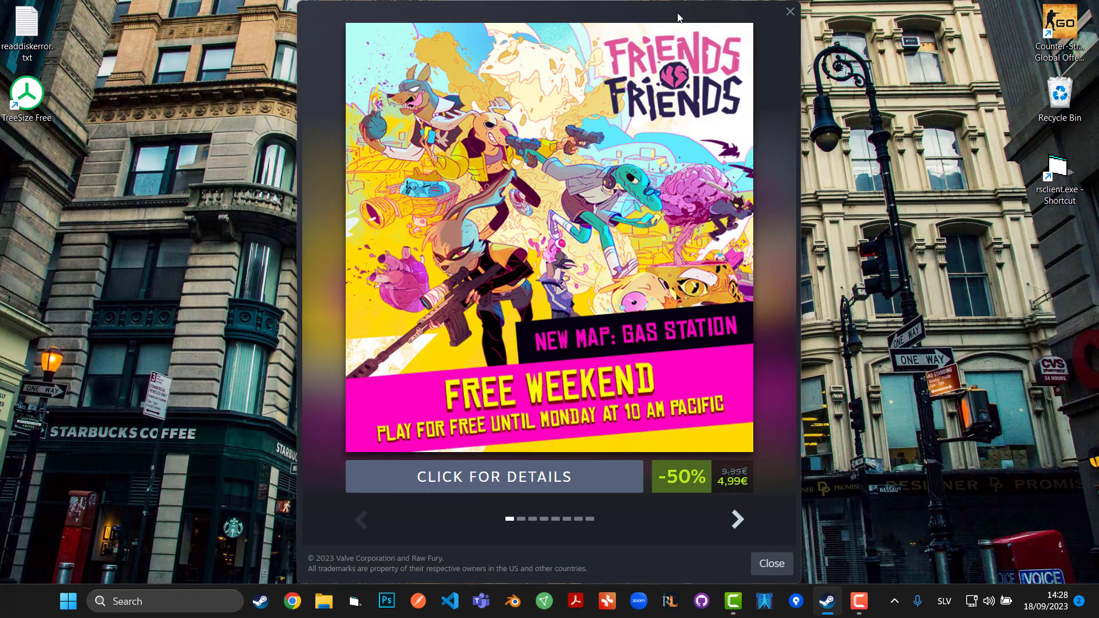
left_click(790, 11)
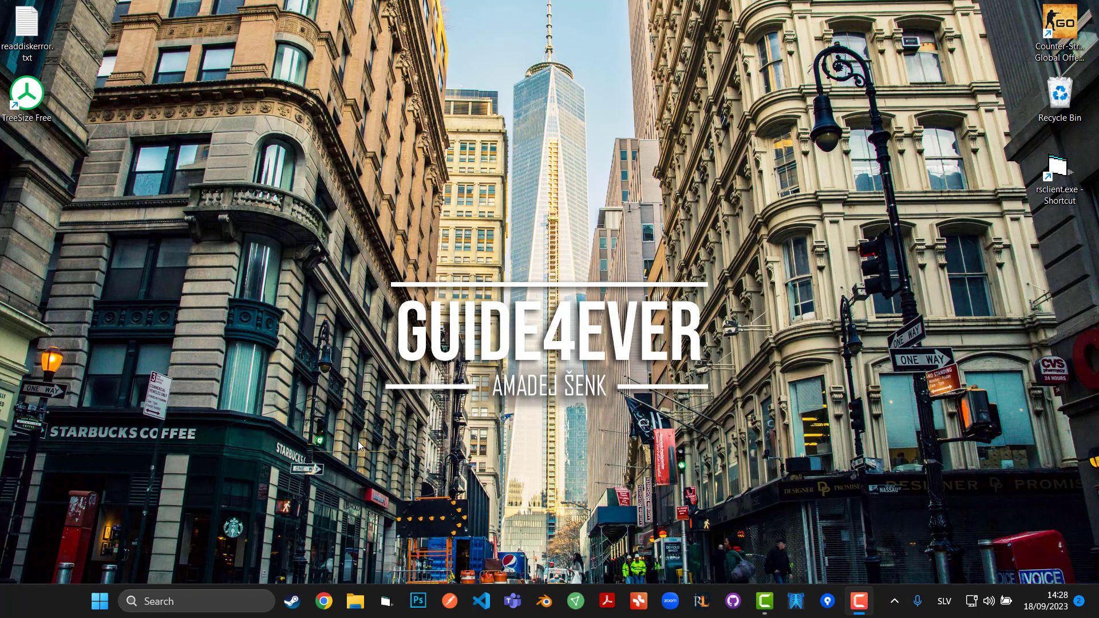
key("super+r")
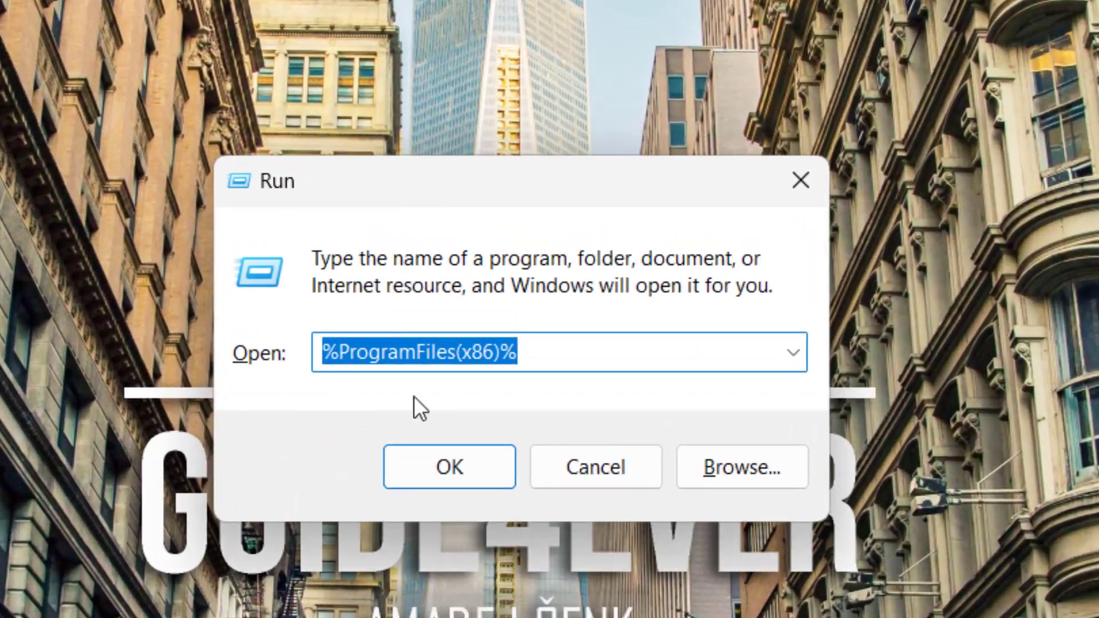
left_click(334, 349)
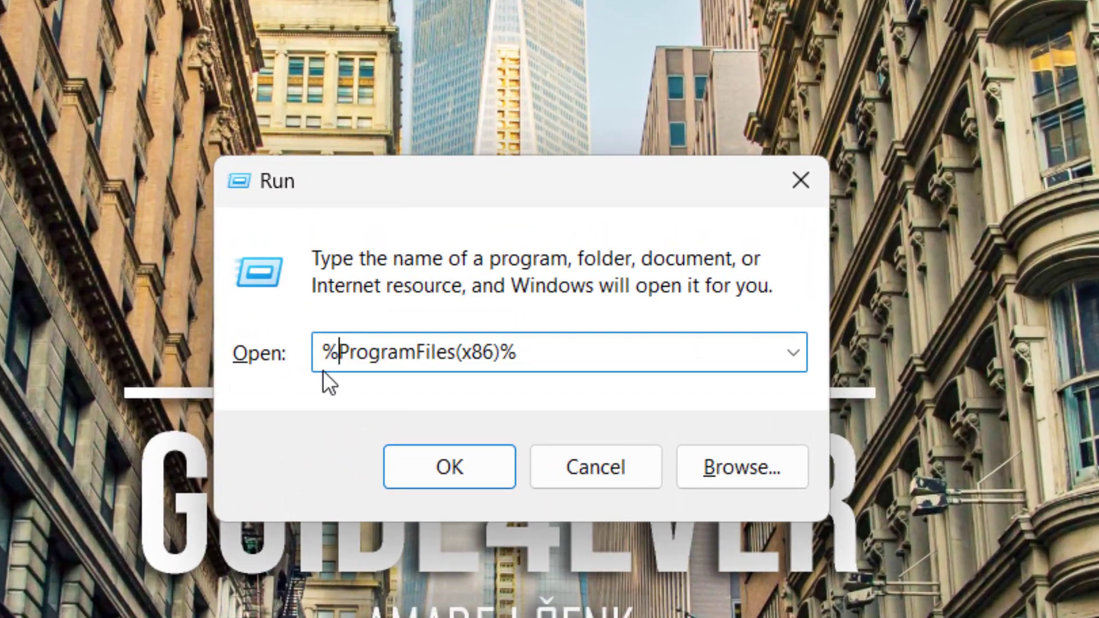
left_click_drag(338, 352, 463, 353)
left_click(468, 359)
mouse_move(515, 350)
left_mouse_down()
mouse_move(494, 352)
mouse_move(503, 352)
left_mouse_up()
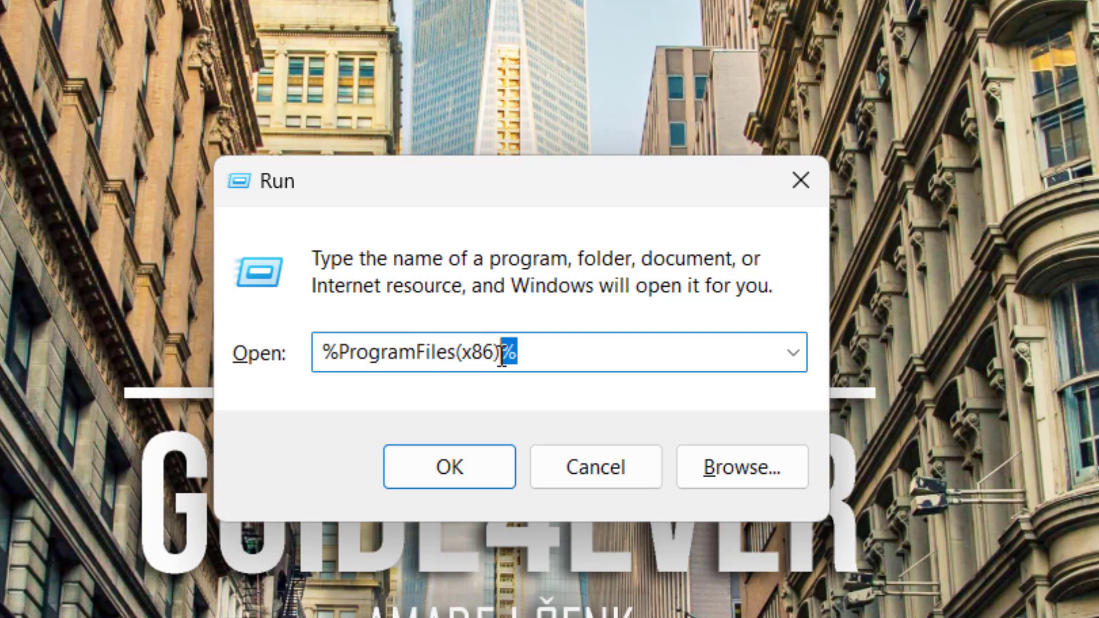
left_click(542, 352)
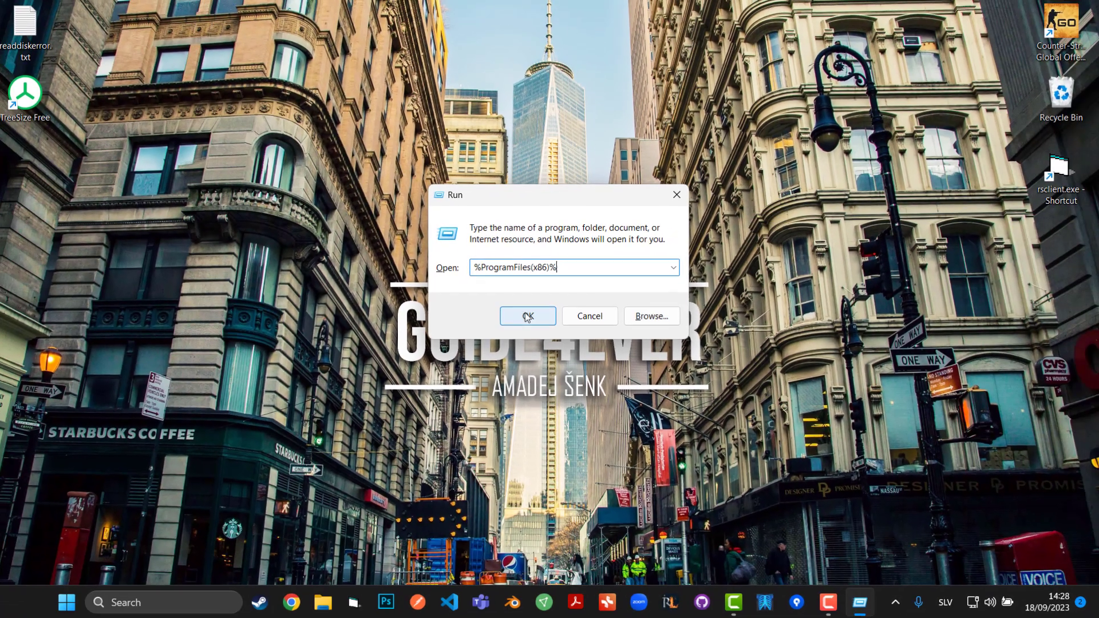
left_click(441, 466)
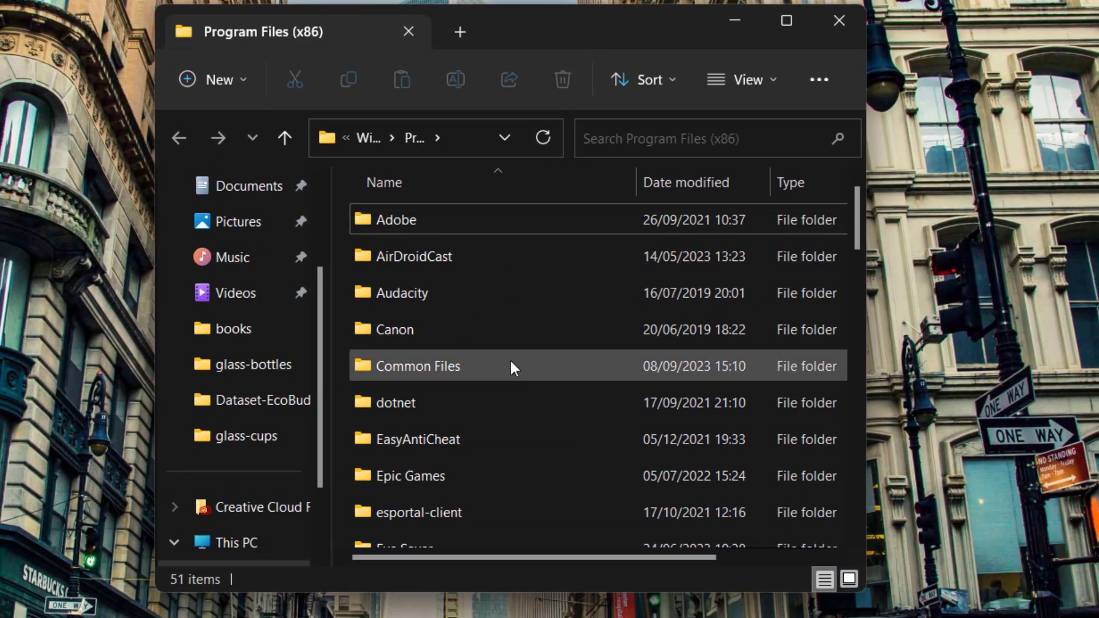
Maximize File Explorer and navigate from drive C to Program Files (x86) > Steam.
scroll(518, 354, "down", 10)
scroll(523, 337, "down", 1)
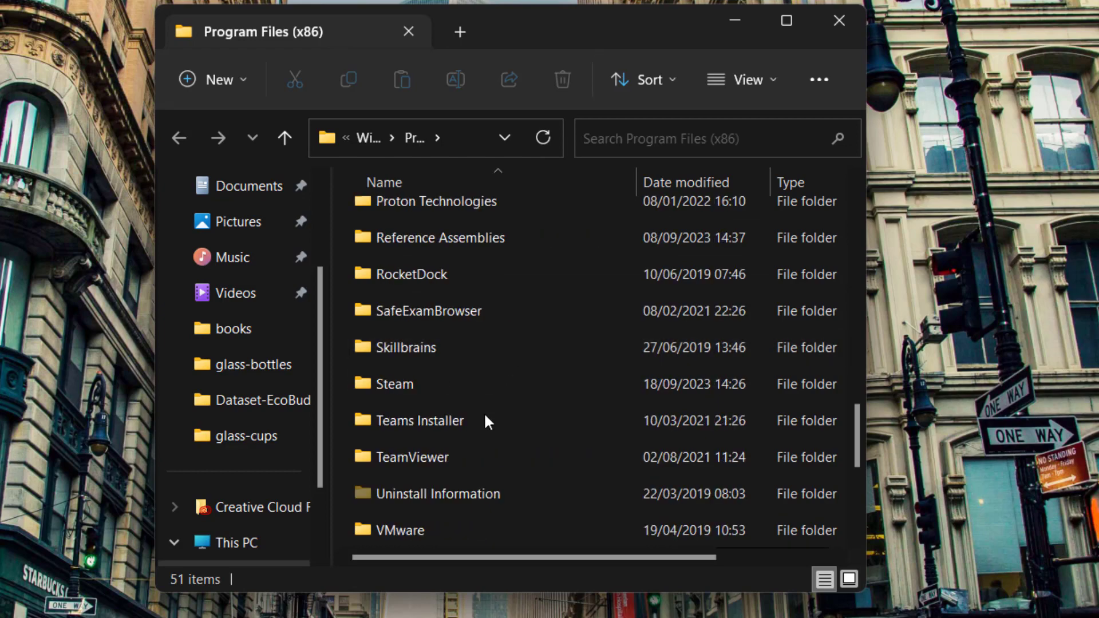
mouse_move(460, 377)
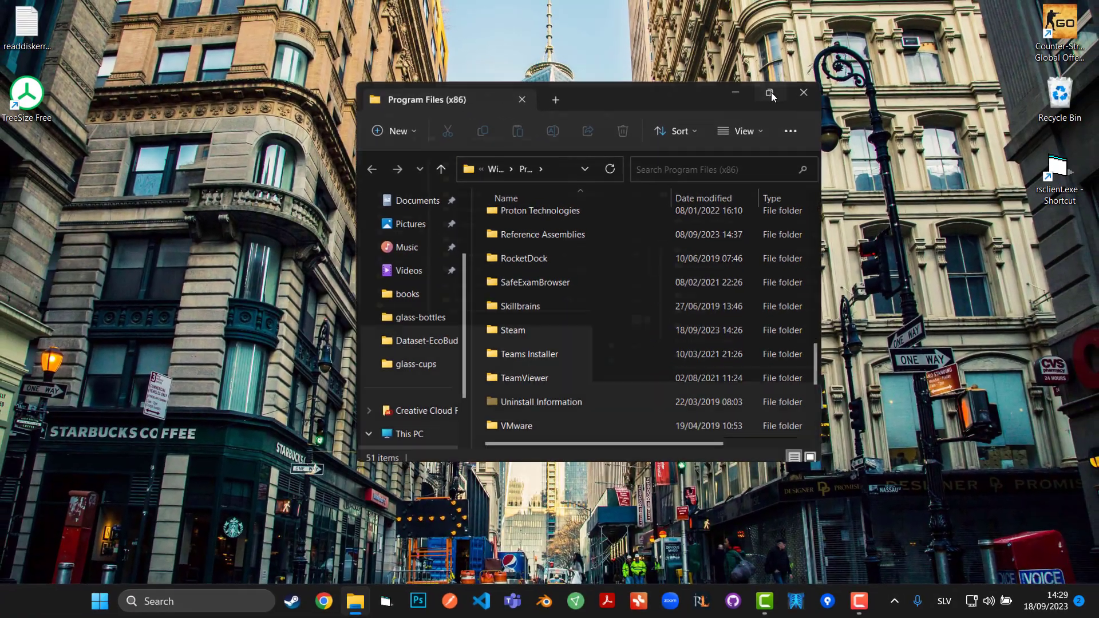
left_click(786, 21)
left_click(218, 82)
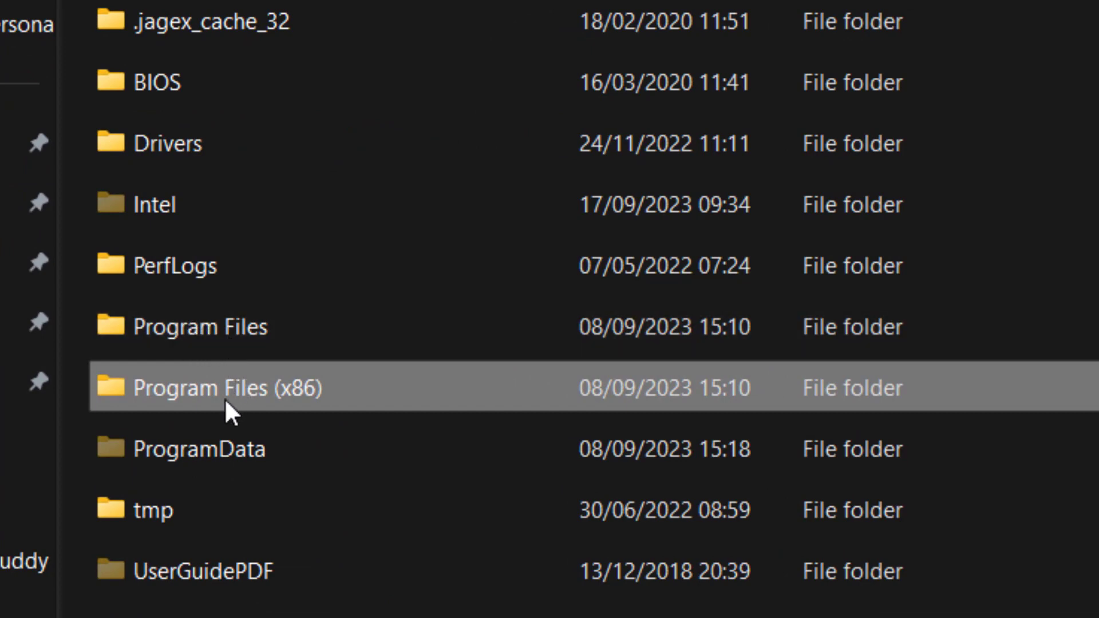
double_click(305, 407)
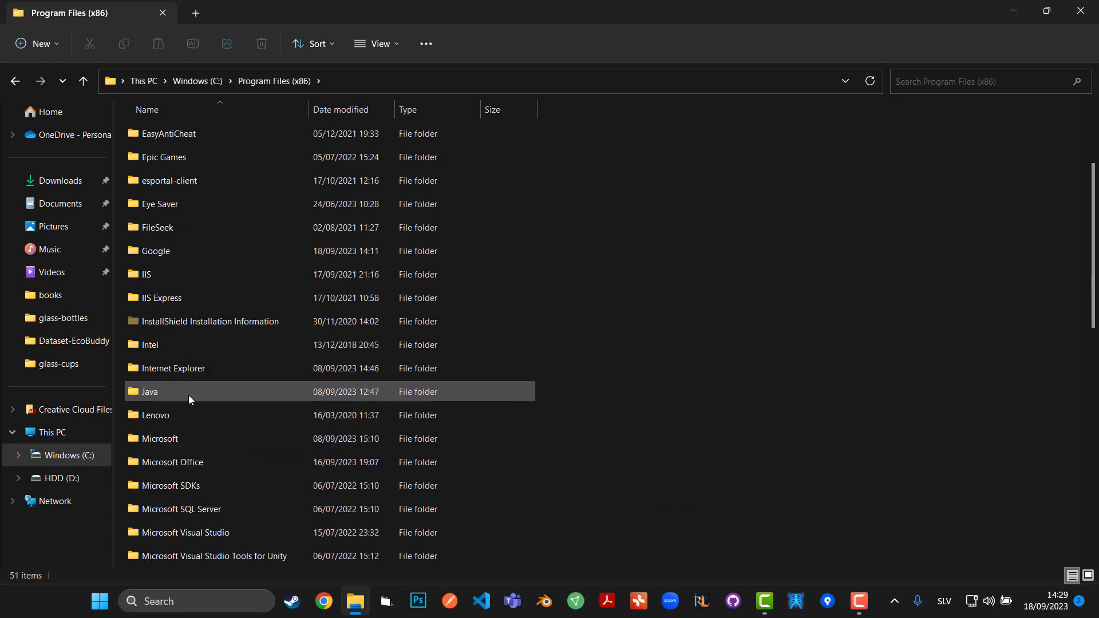
scroll(189, 397, "down", 7)
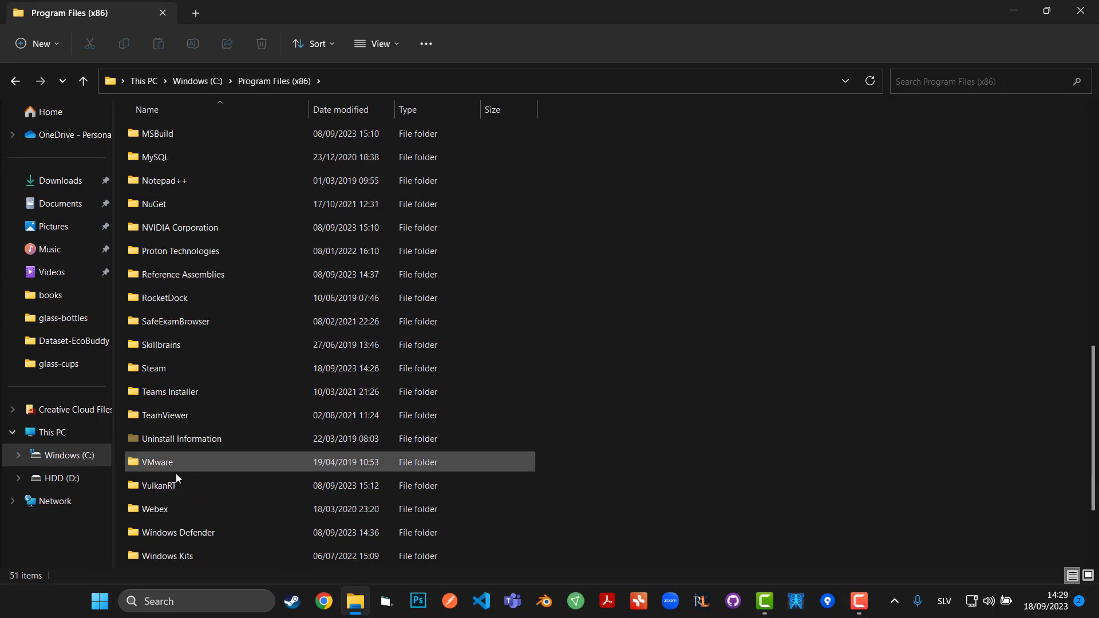
double_click(168, 368)
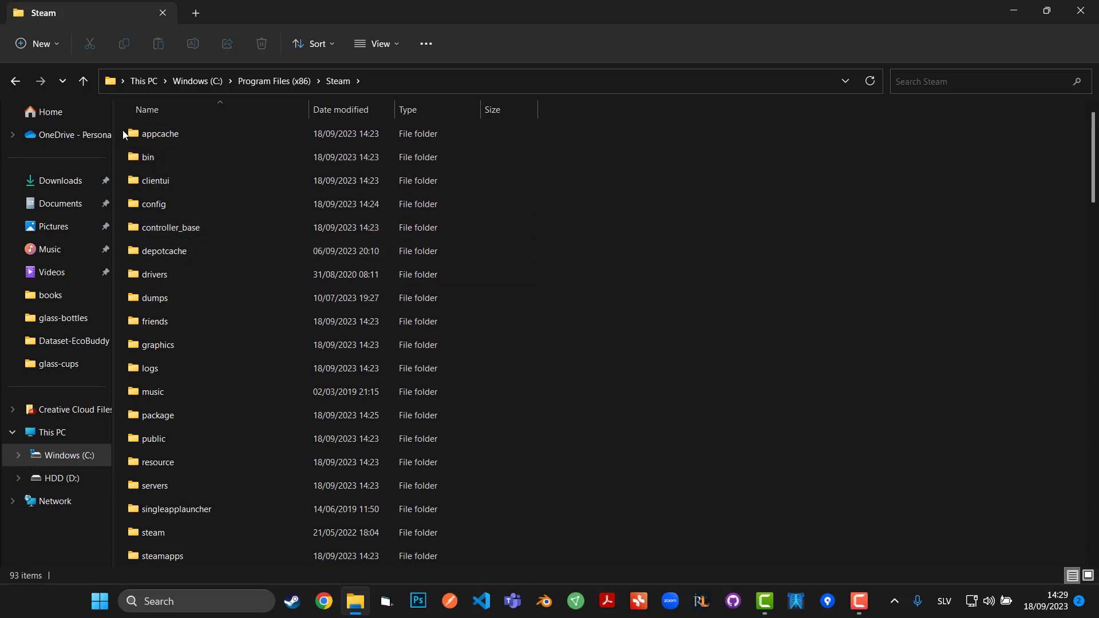
scroll(169, 537, "down", 1)
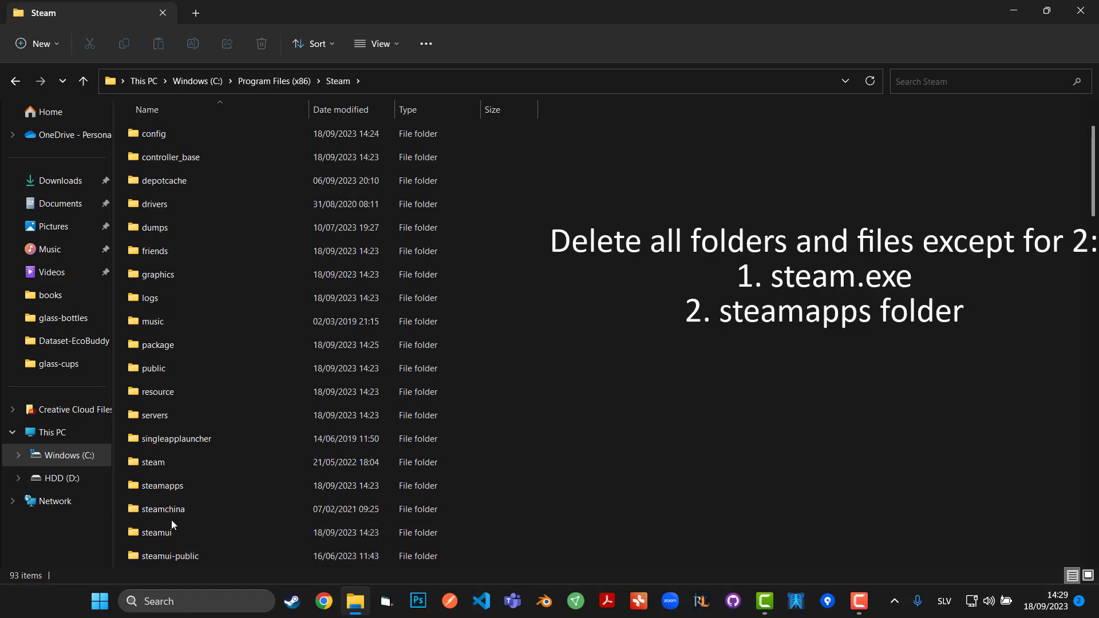
left_click(172, 486)
scroll(174, 479, "down", 6)
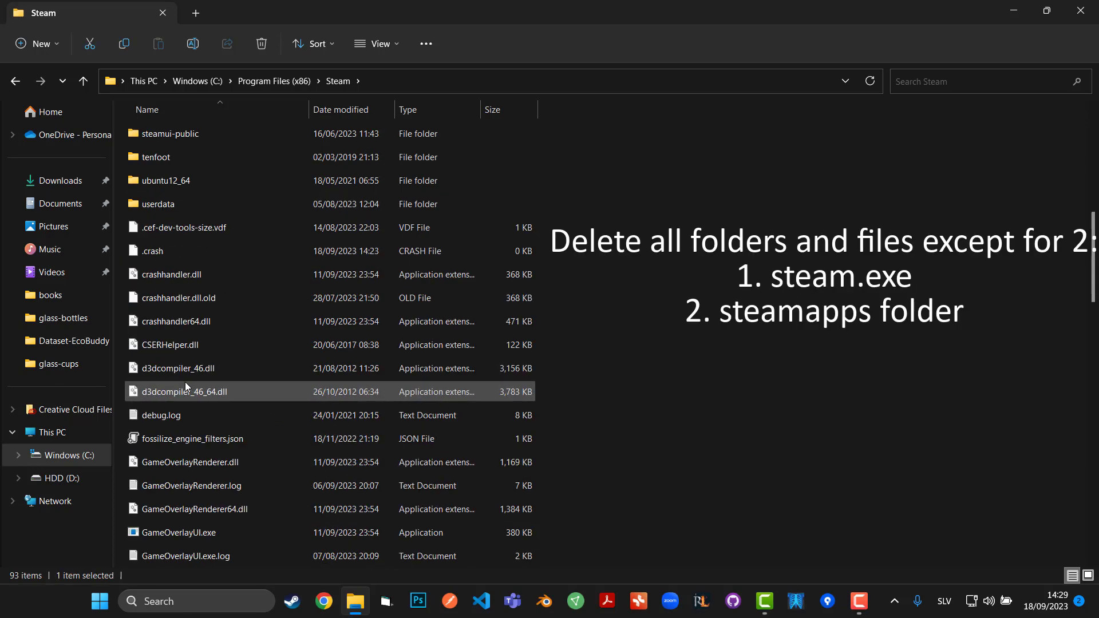
scroll(189, 377, "down", 5)
scroll(198, 366, "down", 5)
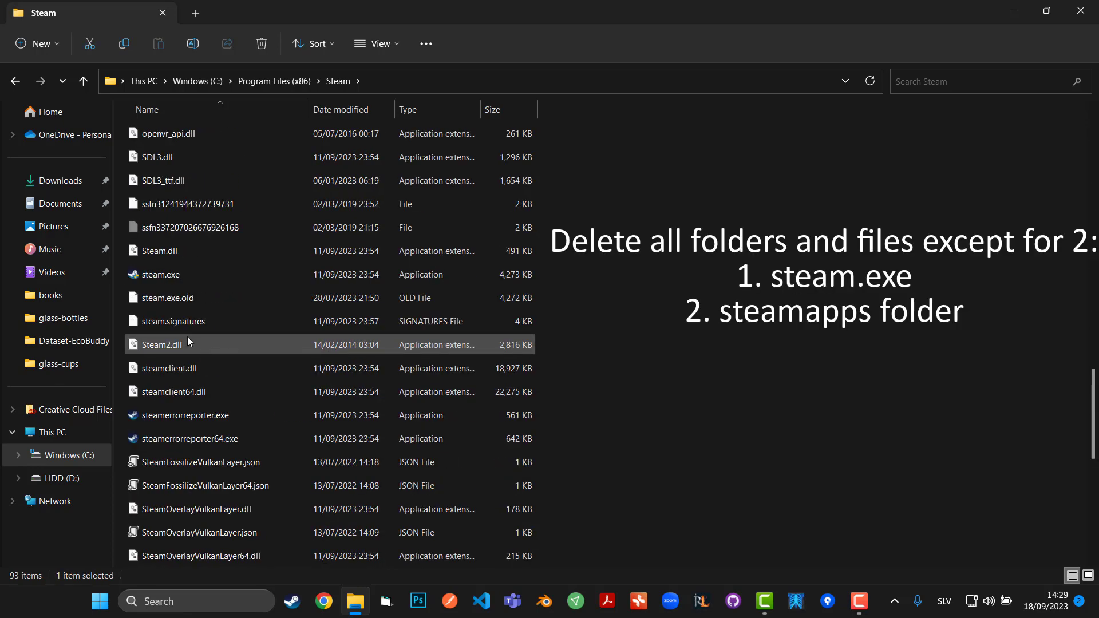
left_click(163, 277)
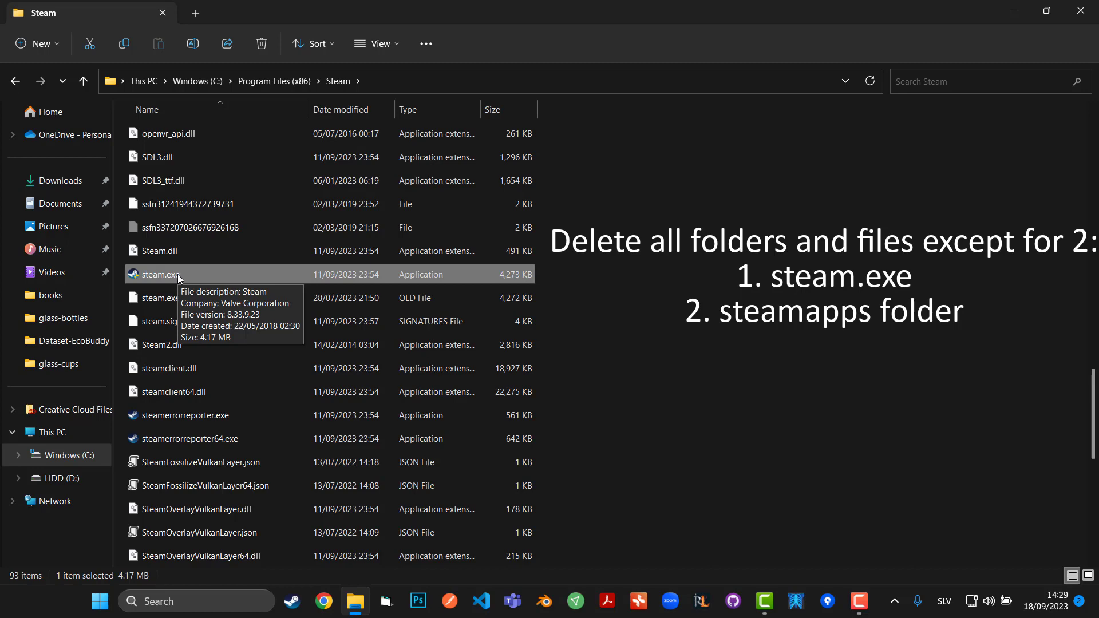
scroll(183, 289, "up", 11)
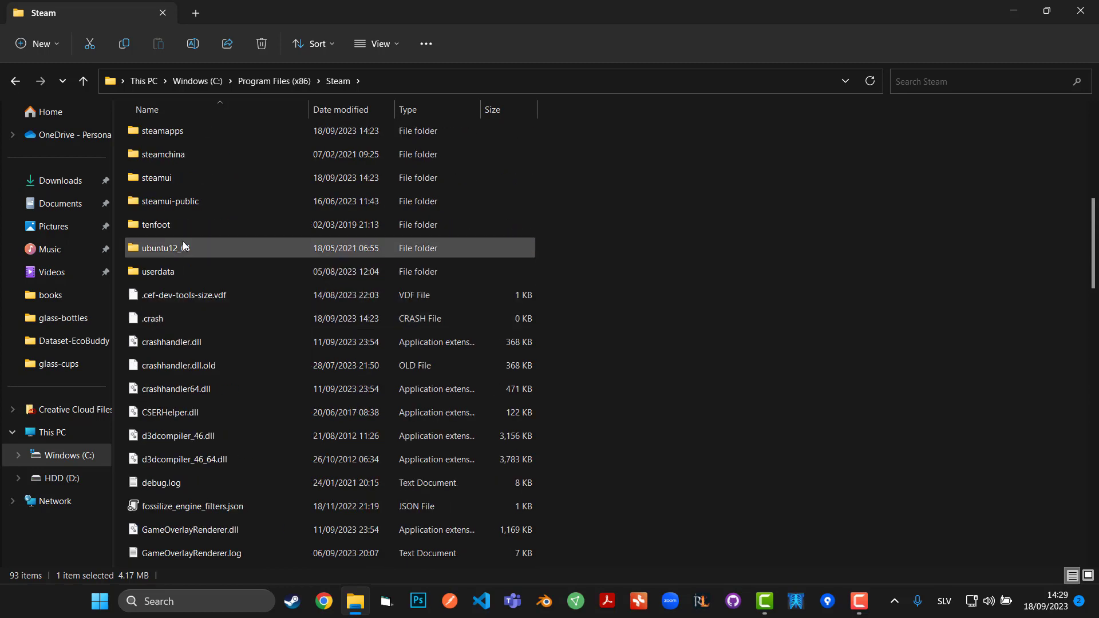
scroll(183, 246, "up", 2)
scroll(188, 267, "up", 2)
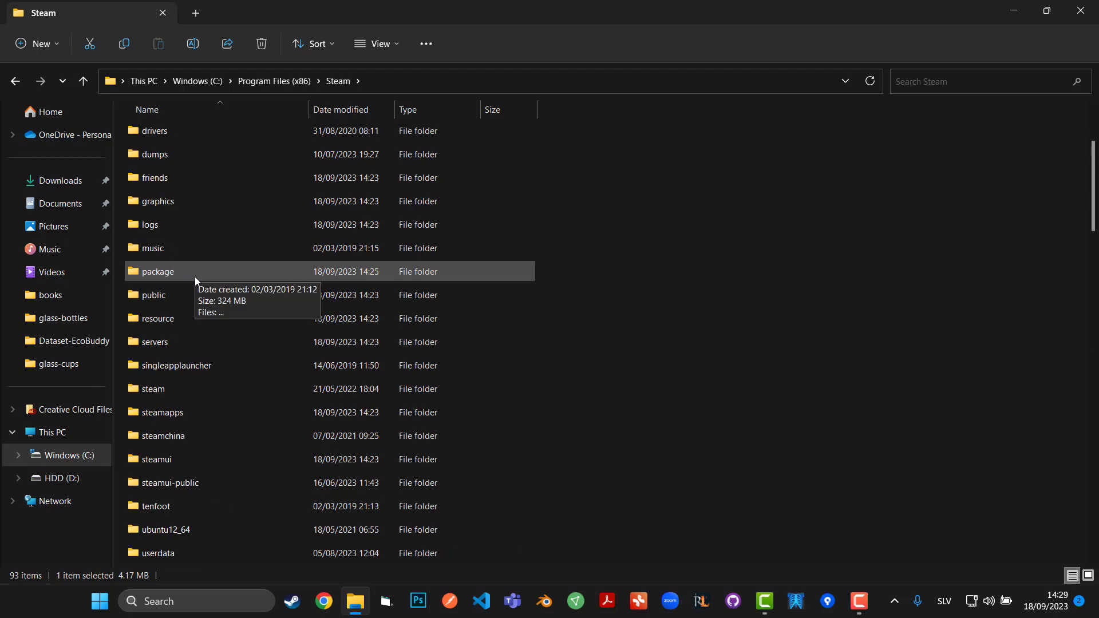
scroll(200, 275, "up", 2)
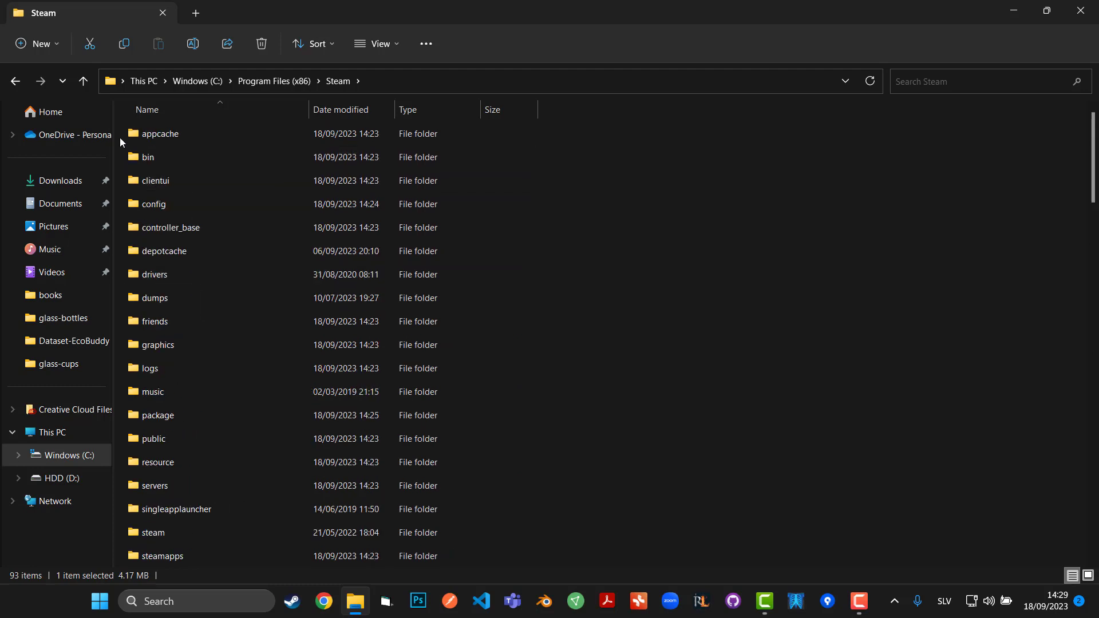
left_click_drag(121, 125, 170, 330)
left_click(146, 368, "ctrl")
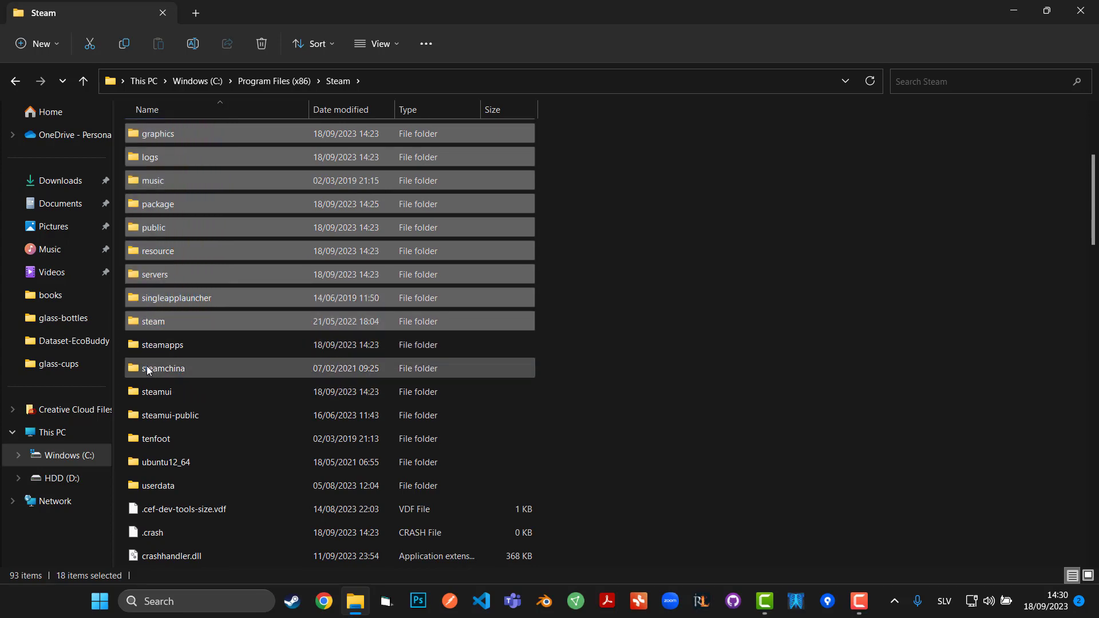
left_click_drag(117, 362, 334, 496)
left_click(596, 391)
scroll(596, 391, "up", 6)
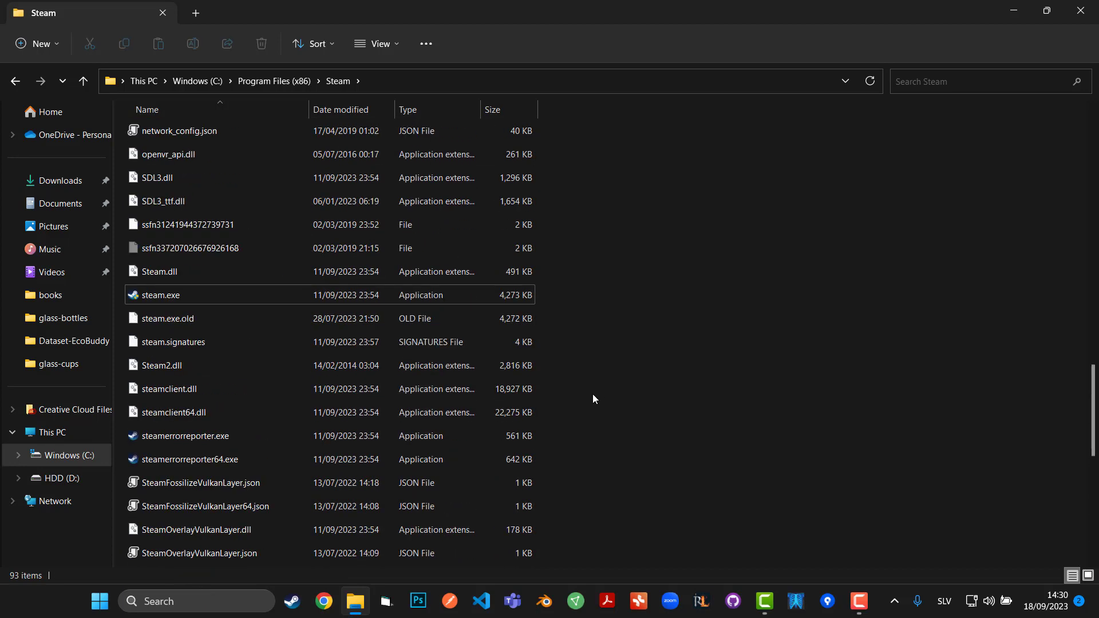
left_click(144, 300)
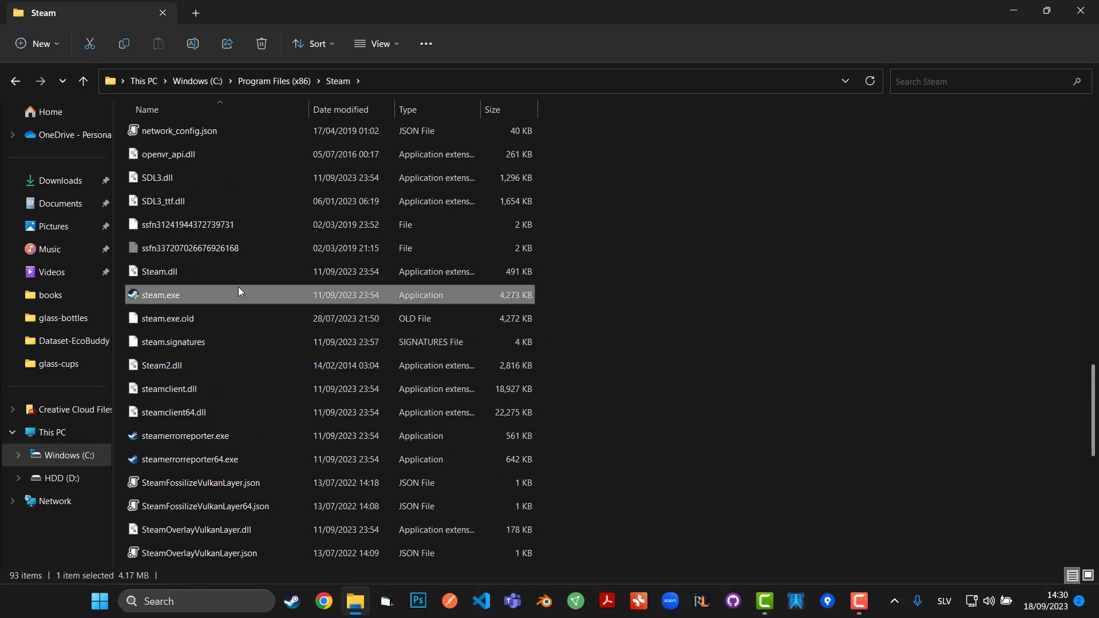
scroll(239, 292, "up", 15)
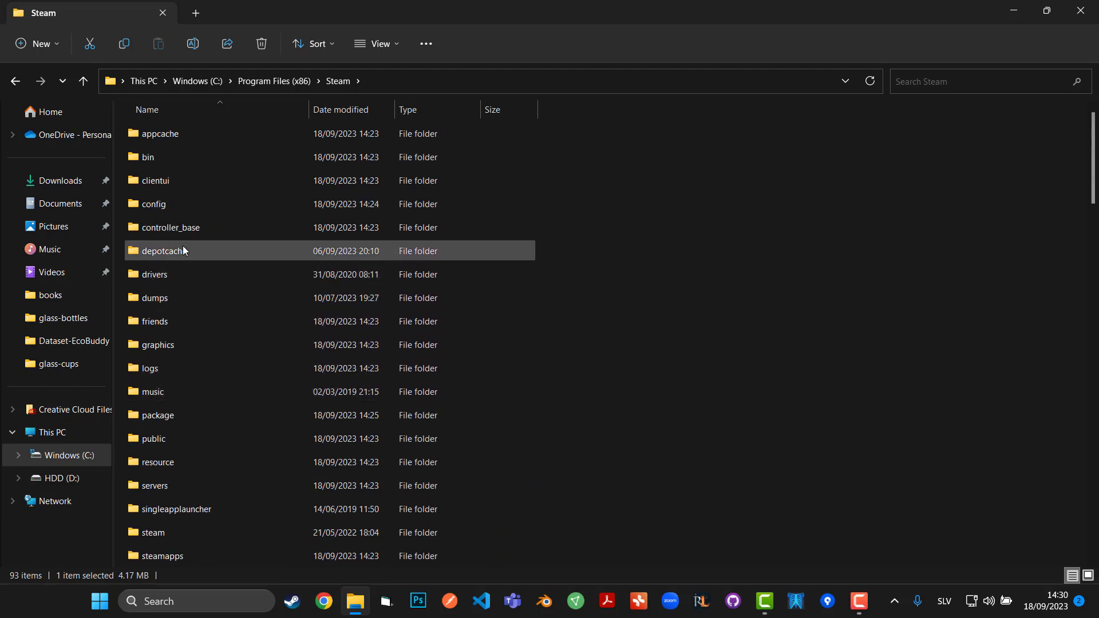
scroll(189, 456, "down", 1)
left_click(178, 486)
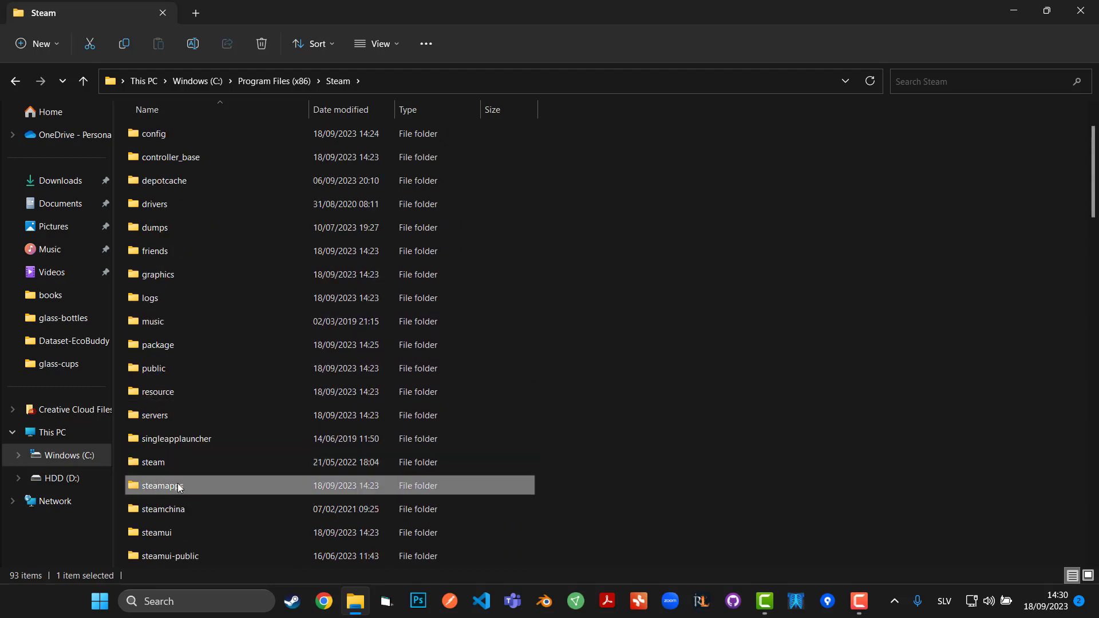
mouse_move(180, 476)
right_click(884, 603)
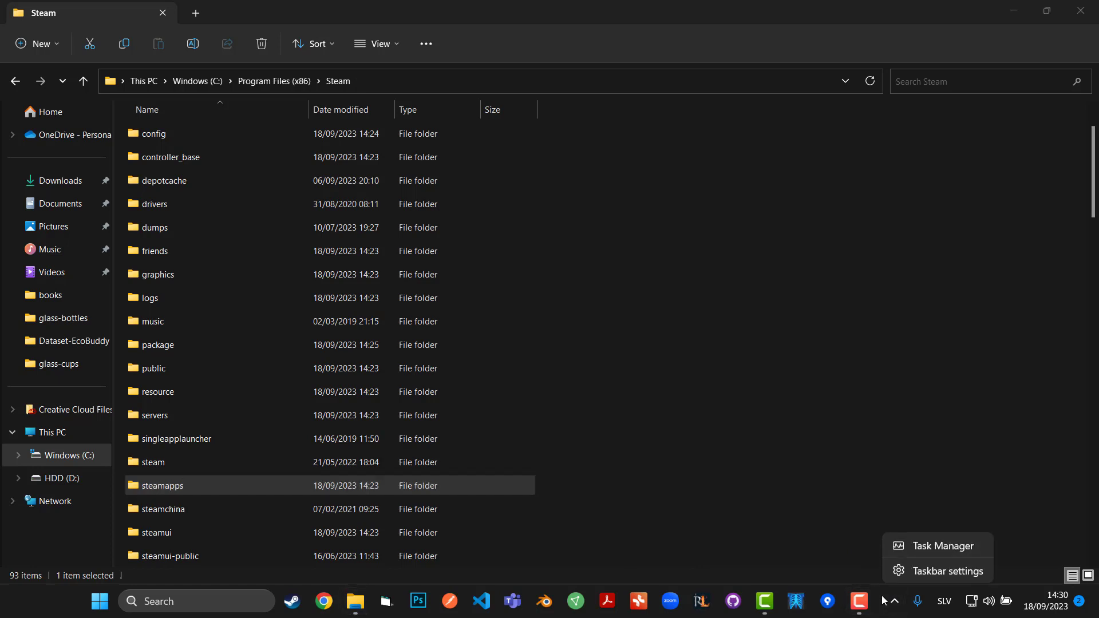
Filter Task Manager by 'steam', end the Steam (32 bit) task, then close Task Manager and Explorer.
left_click(901, 548)
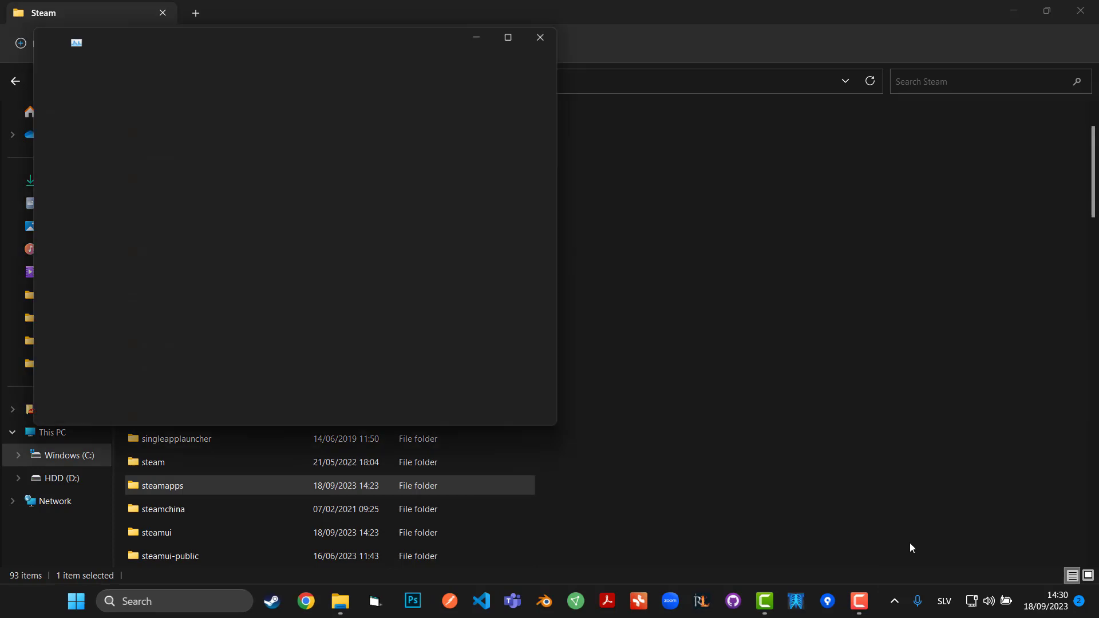
left_click_drag(434, 38, 765, 110)
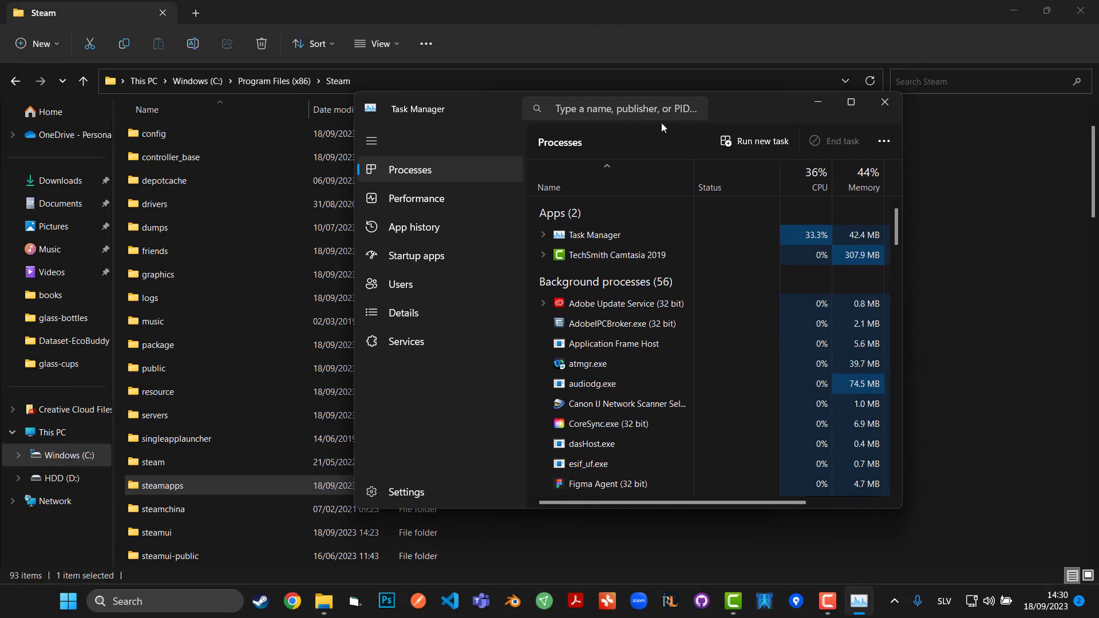
left_click(589, 109)
type("steam")
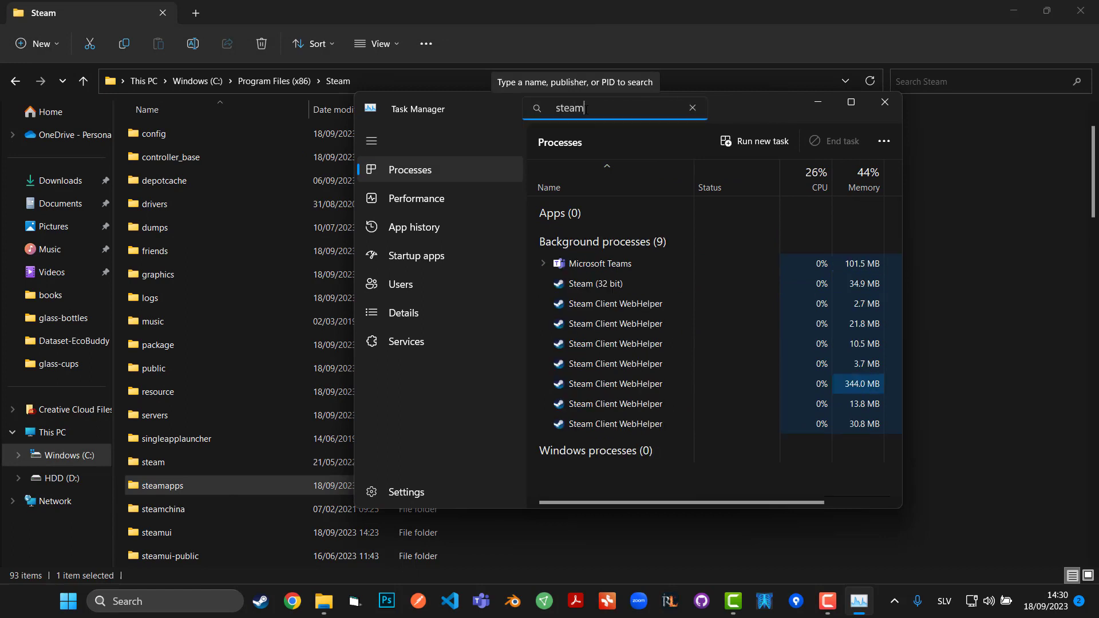
right_click(600, 285)
left_click(657, 296)
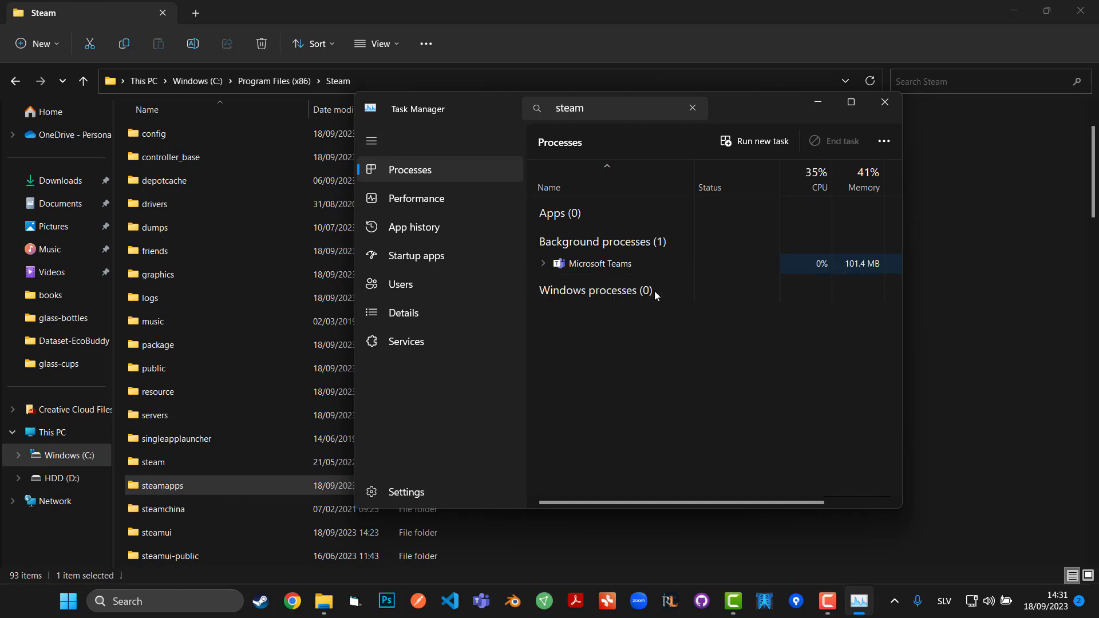
left_click(887, 103)
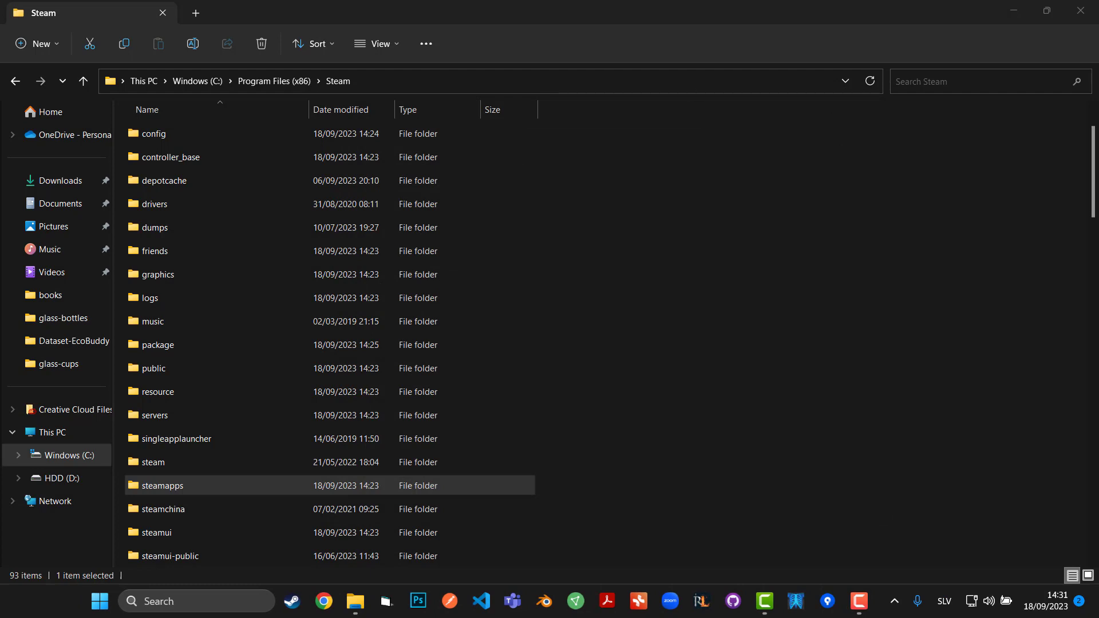
left_click(1080, 11)
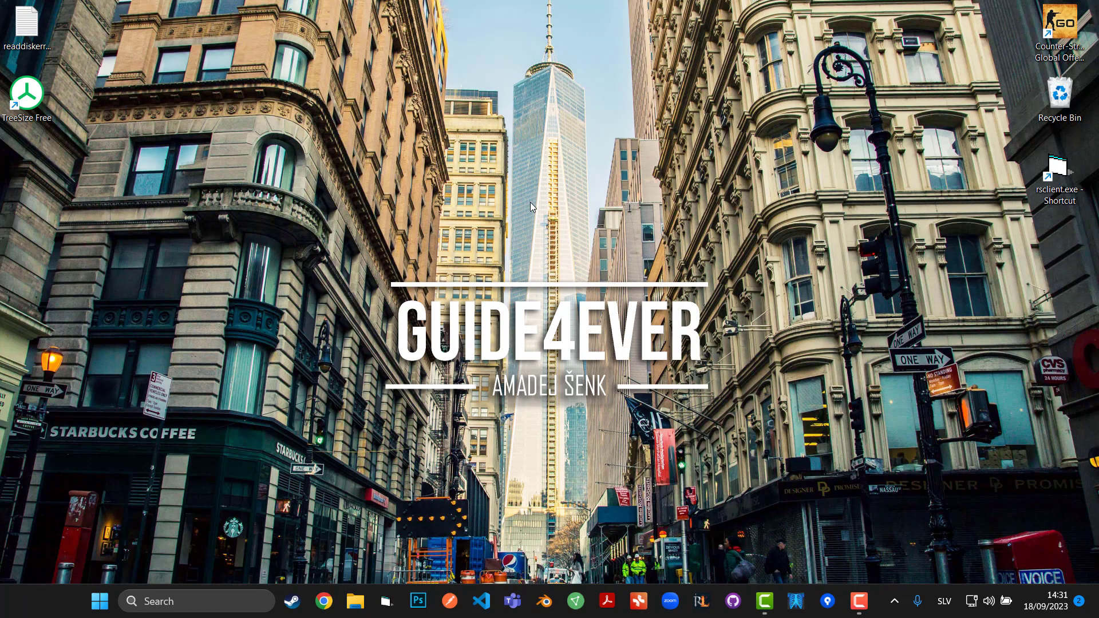
Run %ProgramFiles(x86)% and open the Steam folder, showing its 93 items.
key("super+r")
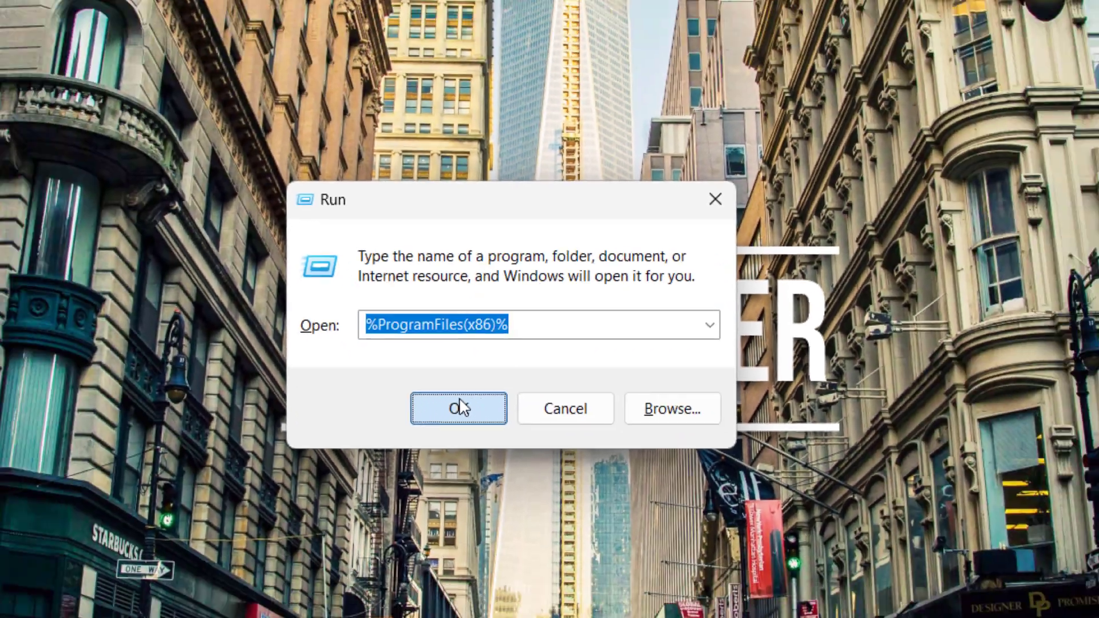
left_click(460, 407)
scroll(204, 397, "down", 5)
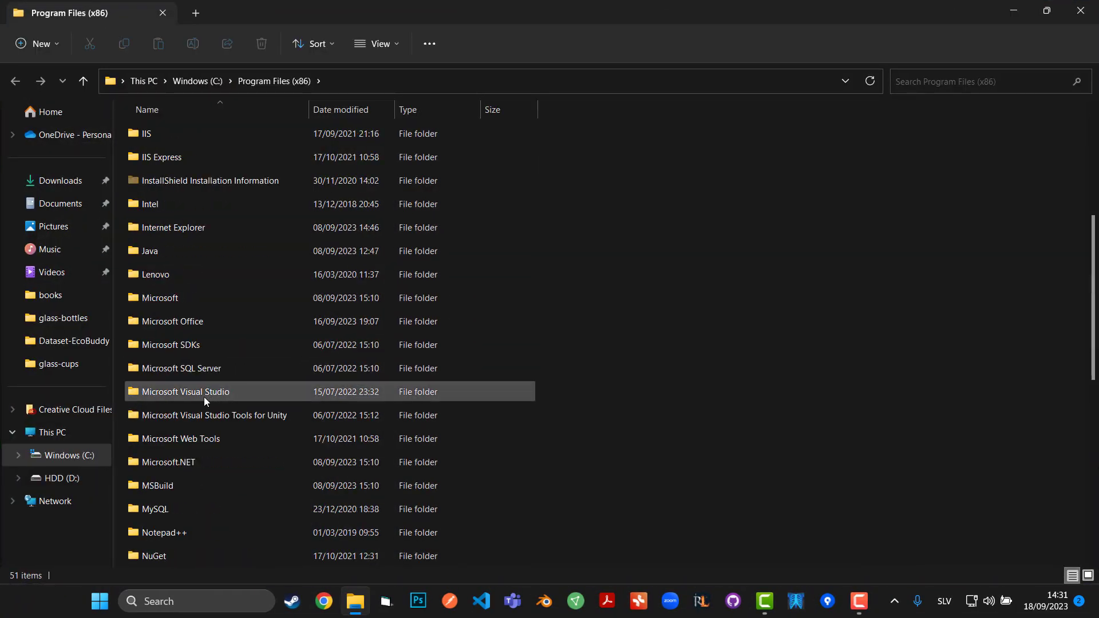
scroll(189, 394, "down", 7)
scroll(189, 406, "up", 4)
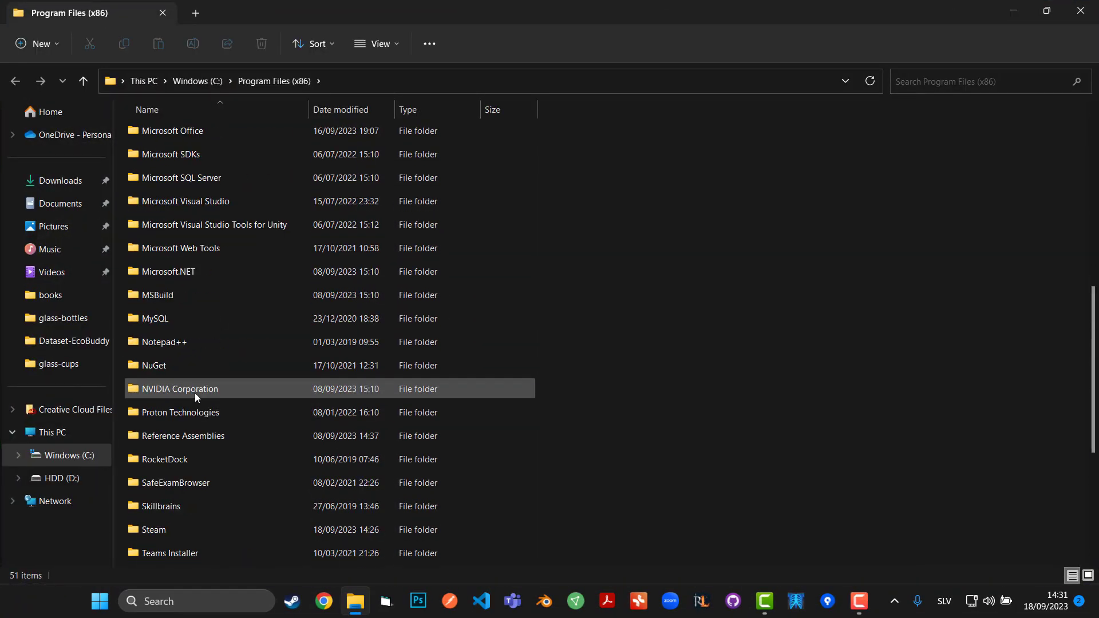
double_click(183, 520)
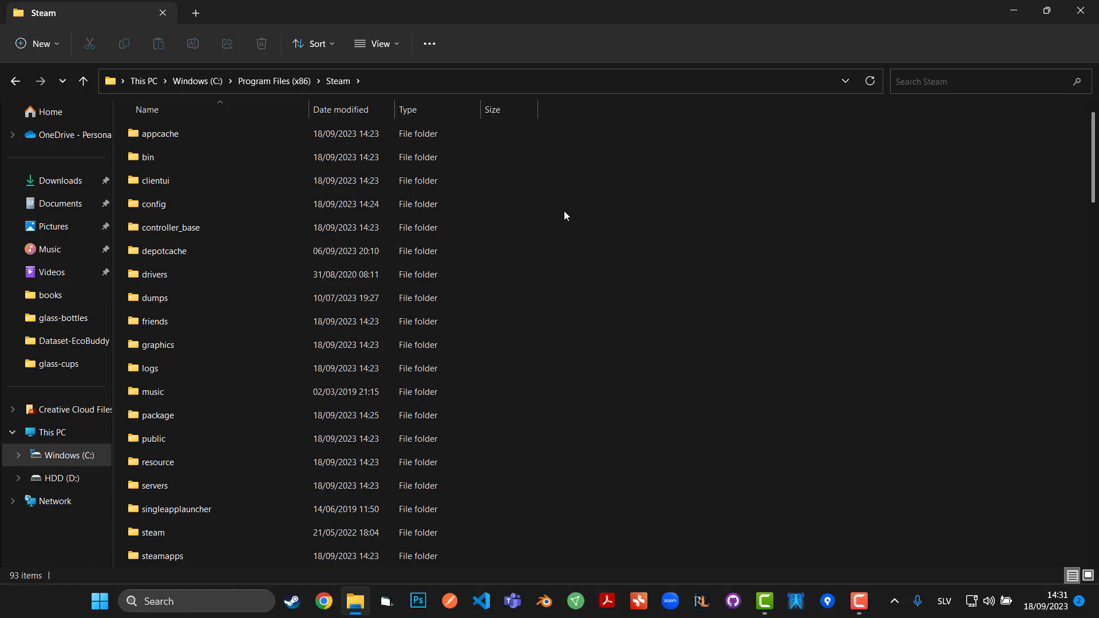
scroll(564, 206, "down", 18)
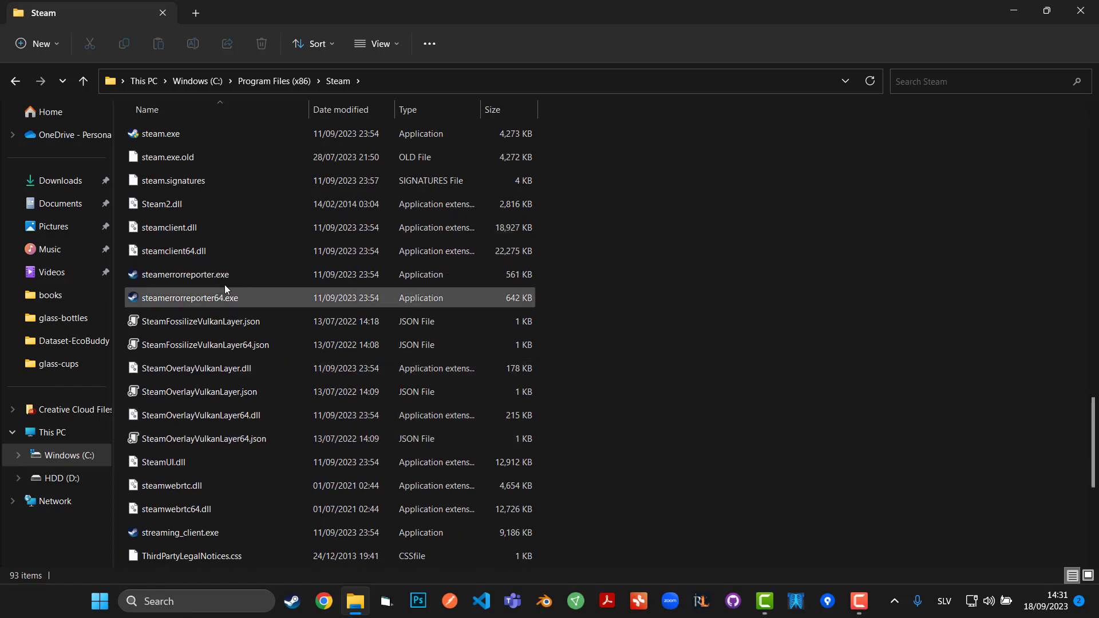
Select steam.exe in the Steam folder, then search Windows for 'steam'.
scroll(224, 287, "down", 5)
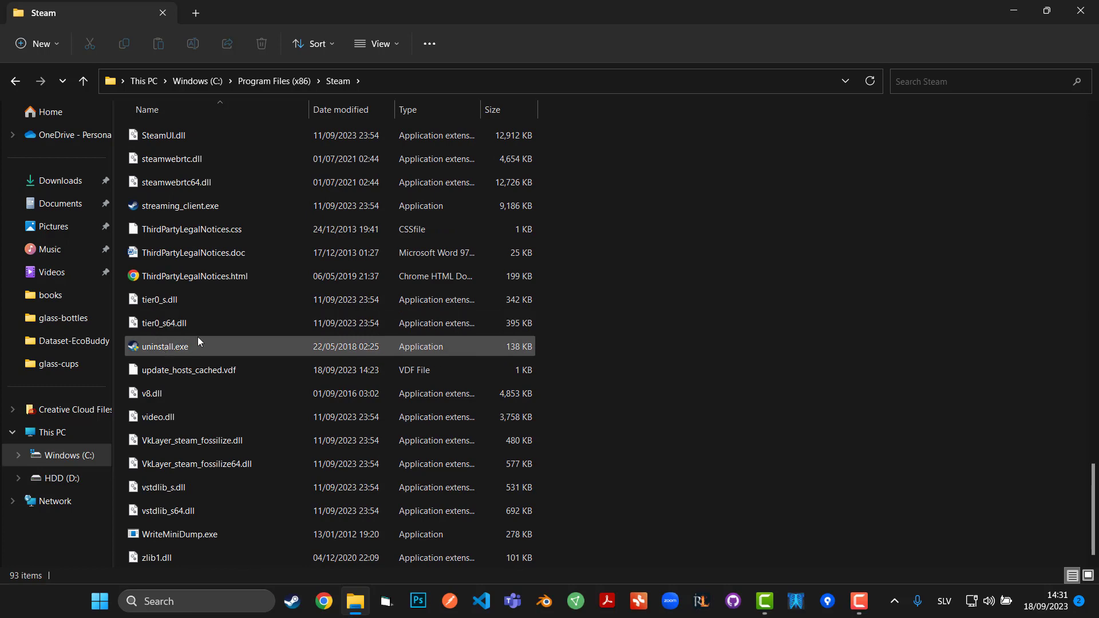
scroll(178, 341, "up", 4)
scroll(168, 321, "up", 4)
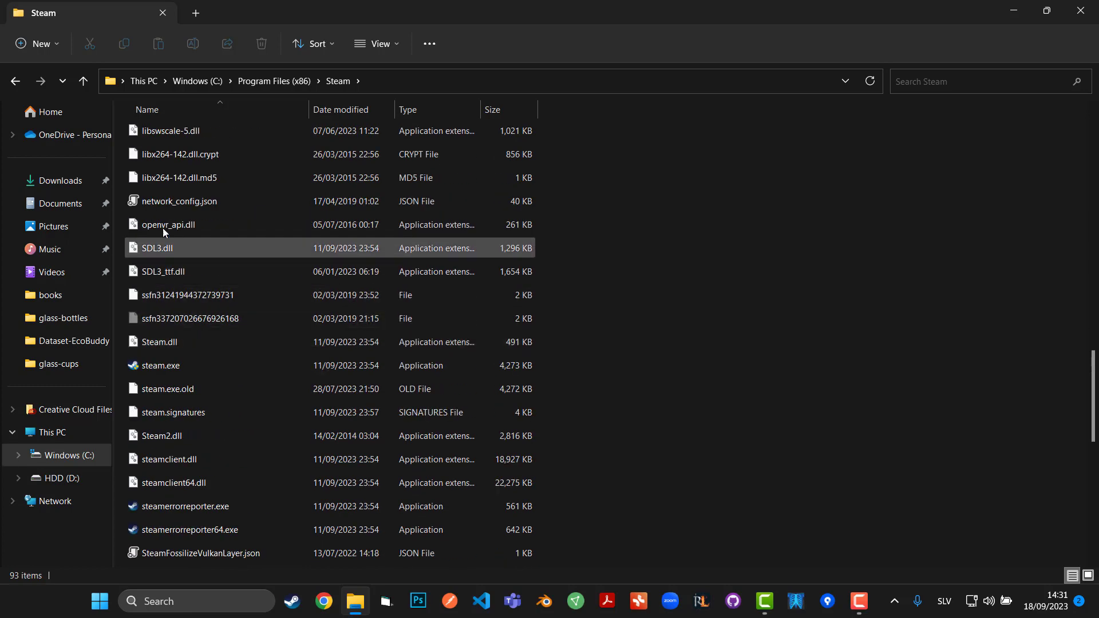
mouse_move(167, 366)
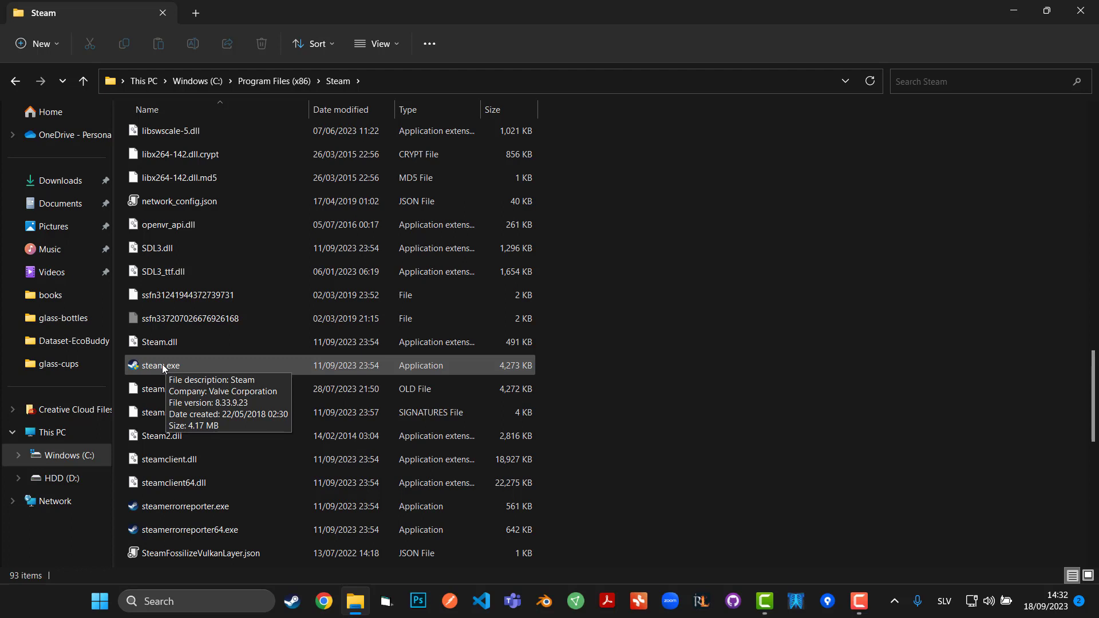
left_click(160, 366)
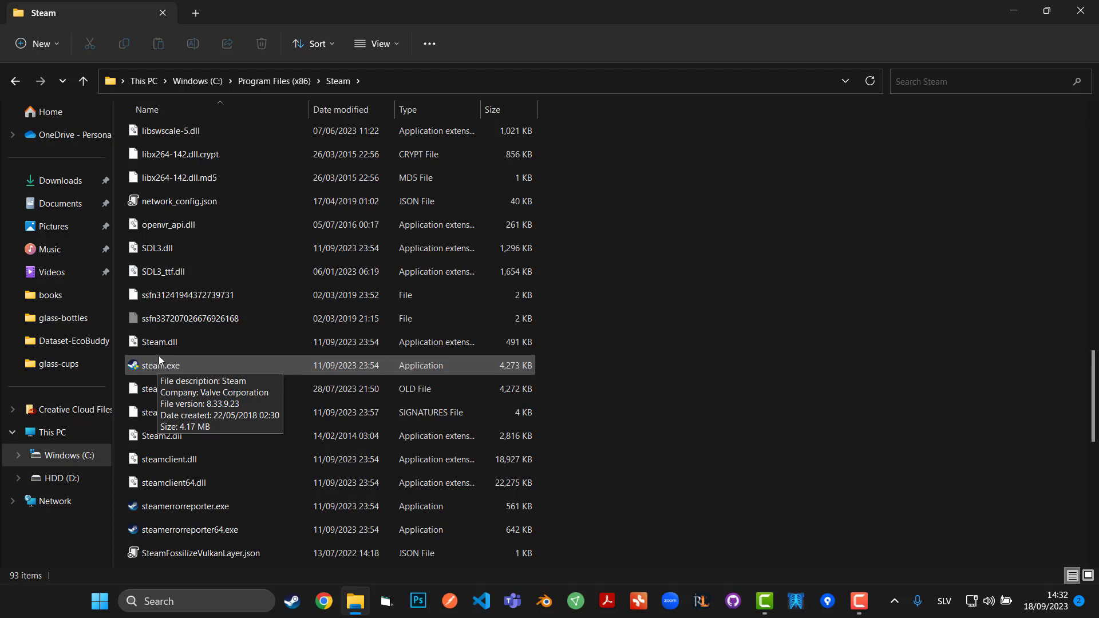
left_click(169, 370)
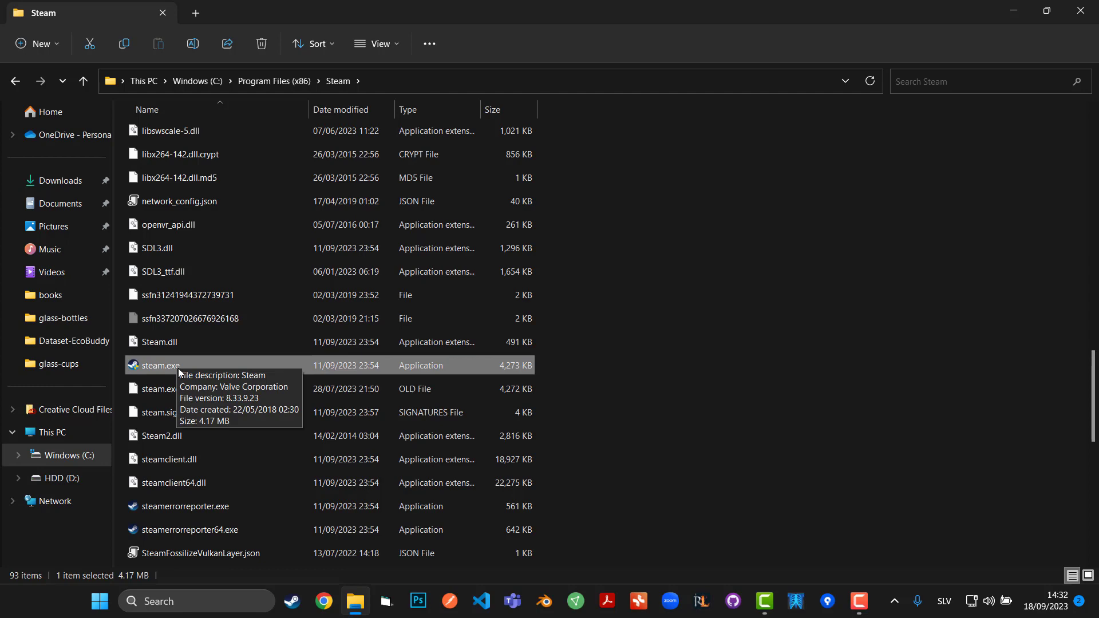
left_click(171, 600)
type("steam")
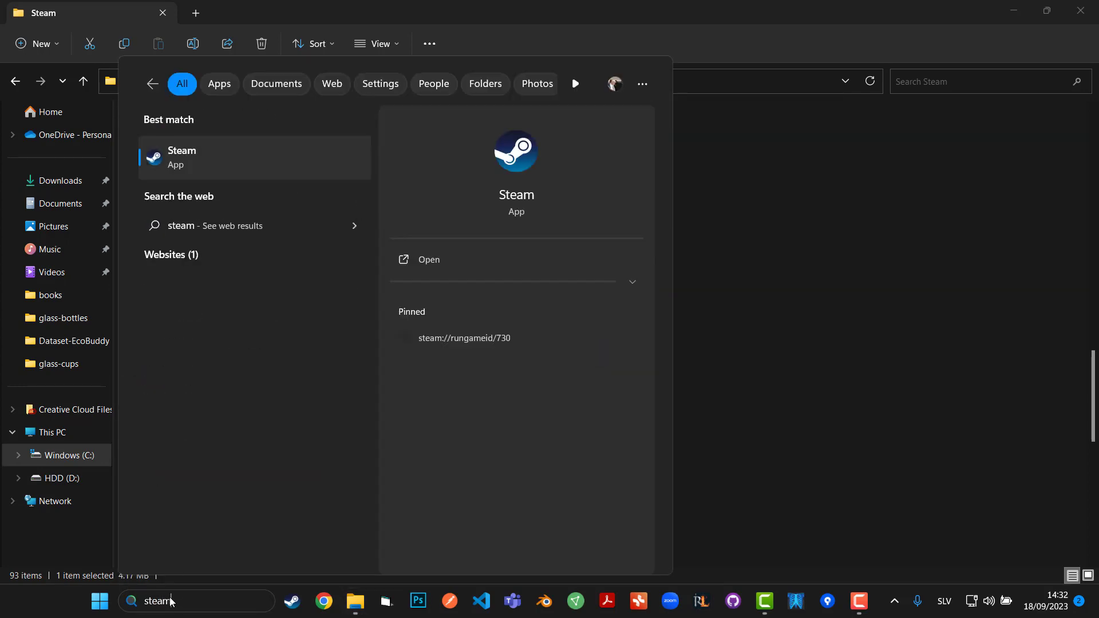